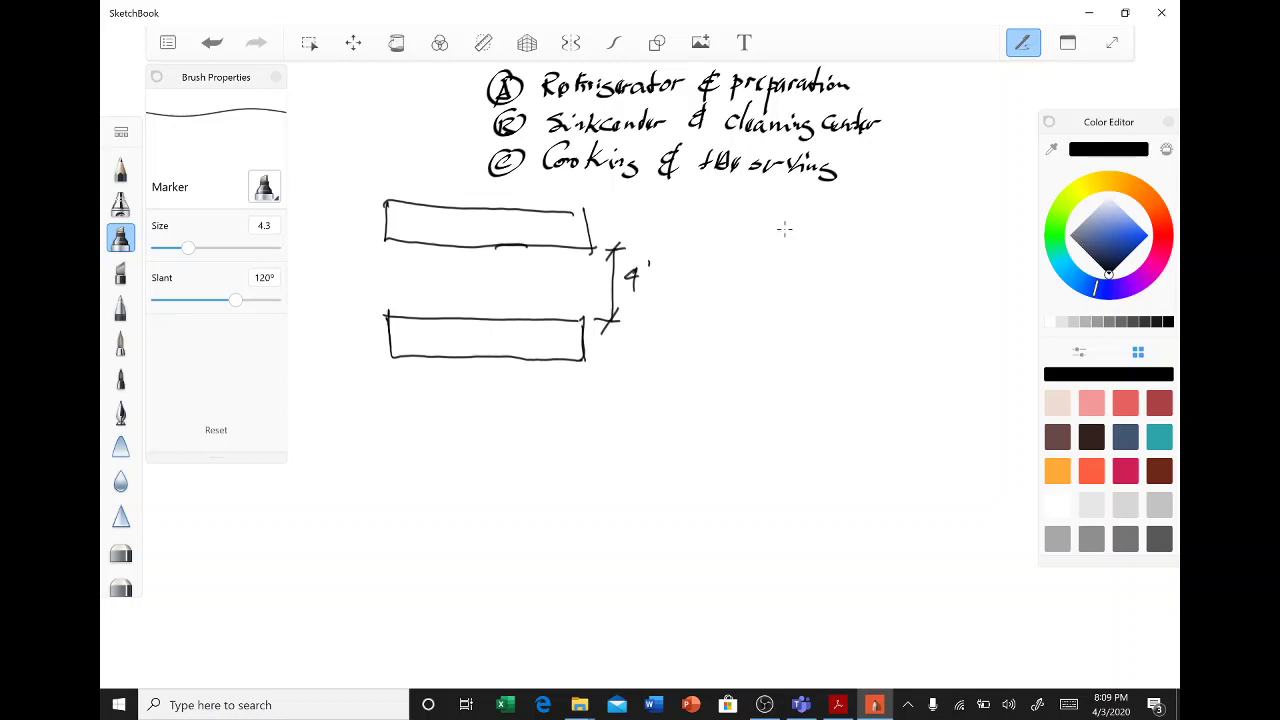
- Draw the sink box on the upper counter and the fridge section, labelling them circled A and B
{"action": "left_click_drag", "start_coordinate": [465, 214], "coordinate": [464, 243]}
{"action": "mouse_move", "coordinate": [464, 214]}
{"action": "left_mouse_down"}
{"action": "mouse_move", "coordinate": [517, 215]}
{"action": "mouse_move", "coordinate": [517, 243]}
{"action": "mouse_move", "coordinate": [461, 241]}
{"action": "mouse_move", "coordinate": [510, 240]}
{"action": "mouse_move", "coordinate": [491, 228]}
{"action": "mouse_move", "coordinate": [474, 238]}
{"action": "mouse_move", "coordinate": [507, 230]}
{"action": "mouse_move", "coordinate": [506, 242]}
{"action": "left_mouse_up"}
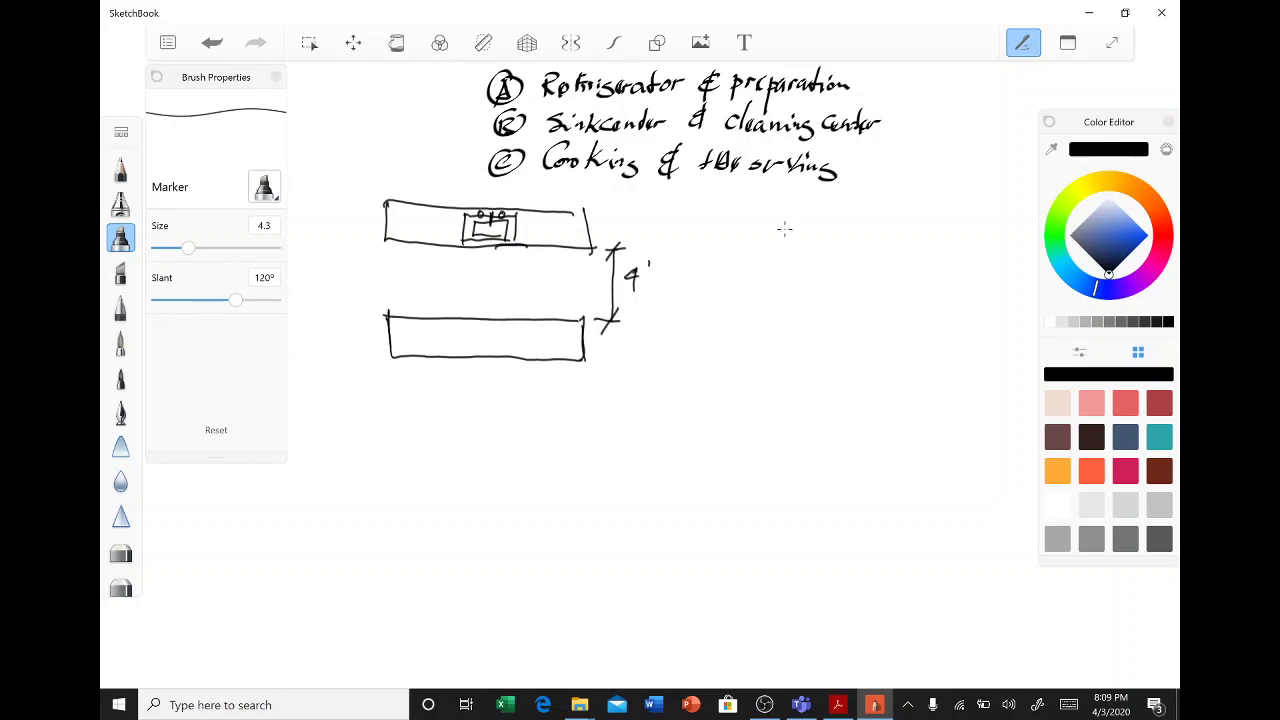
{"action": "mouse_move", "coordinate": [534, 322]}
{"action": "left_mouse_down"}
{"action": "mouse_move", "coordinate": [533, 356]}
{"action": "mouse_move", "coordinate": [578, 323]}
{"action": "left_mouse_up"}
{"action": "left_click_drag", "start_coordinate": [566, 292], "coordinate": [576, 310]}
{"action": "mouse_move", "coordinate": [490, 253]}
{"action": "left_mouse_down"}
{"action": "mouse_move", "coordinate": [492, 268]}
{"action": "mouse_move", "coordinate": [488, 254]}
{"action": "left_mouse_up"}
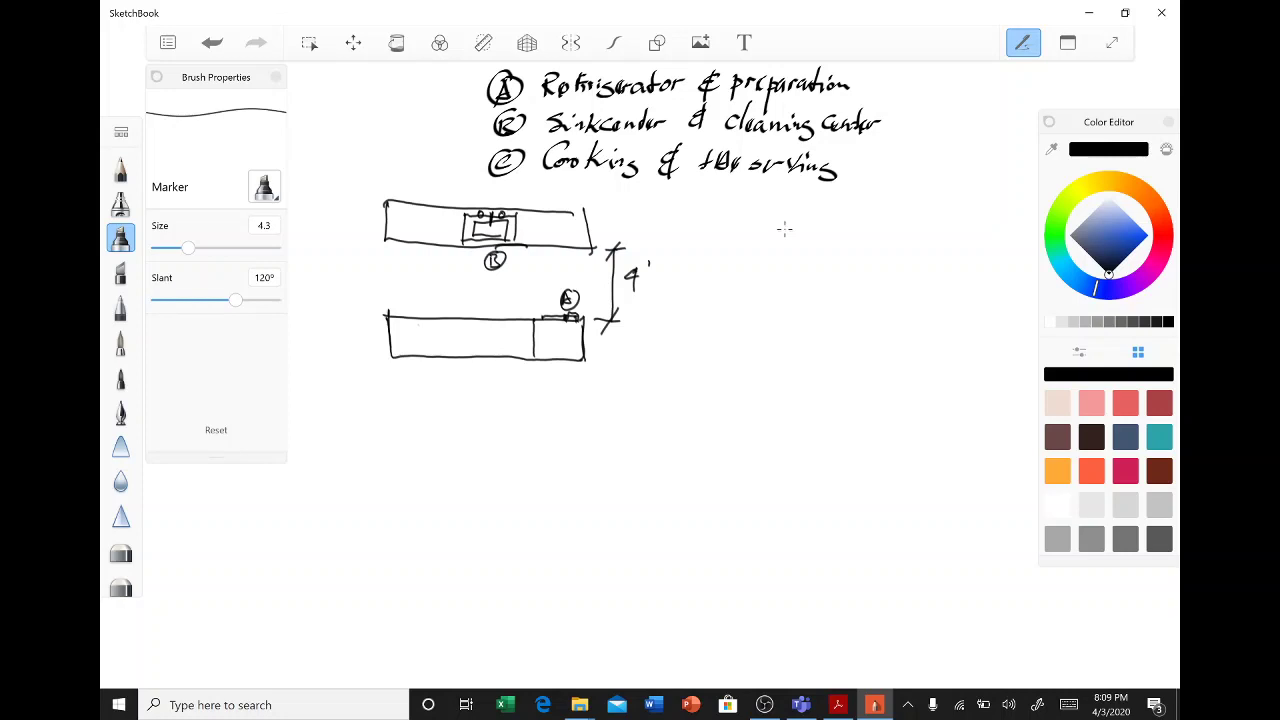
- Add four burners labelled circled C, then join A, B and C into a work triangle
{"action": "mouse_move", "coordinate": [418, 316]}
{"action": "left_mouse_down"}
{"action": "mouse_move", "coordinate": [419, 350]}
{"action": "mouse_move", "coordinate": [450, 335]}
{"action": "mouse_move", "coordinate": [450, 357]}
{"action": "mouse_move", "coordinate": [427, 334]}
{"action": "left_mouse_up"}
{"action": "mouse_move", "coordinate": [427, 341]}
{"action": "left_mouse_down"}
{"action": "mouse_move", "coordinate": [428, 352]}
{"action": "mouse_move", "coordinate": [442, 333]}
{"action": "mouse_move", "coordinate": [444, 352]}
{"action": "left_mouse_up"}
{"action": "mouse_move", "coordinate": [433, 298]}
{"action": "left_mouse_down"}
{"action": "mouse_move", "coordinate": [425, 308]}
{"action": "mouse_move", "coordinate": [431, 296]}
{"action": "mouse_move", "coordinate": [438, 306]}
{"action": "left_mouse_up"}
{"action": "mouse_move", "coordinate": [485, 269]}
{"action": "left_mouse_down"}
{"action": "mouse_move", "coordinate": [438, 300]}
{"action": "mouse_move", "coordinate": [556, 302]}
{"action": "mouse_move", "coordinate": [537, 285]}
{"action": "mouse_move", "coordinate": [562, 299]}
{"action": "left_mouse_up"}
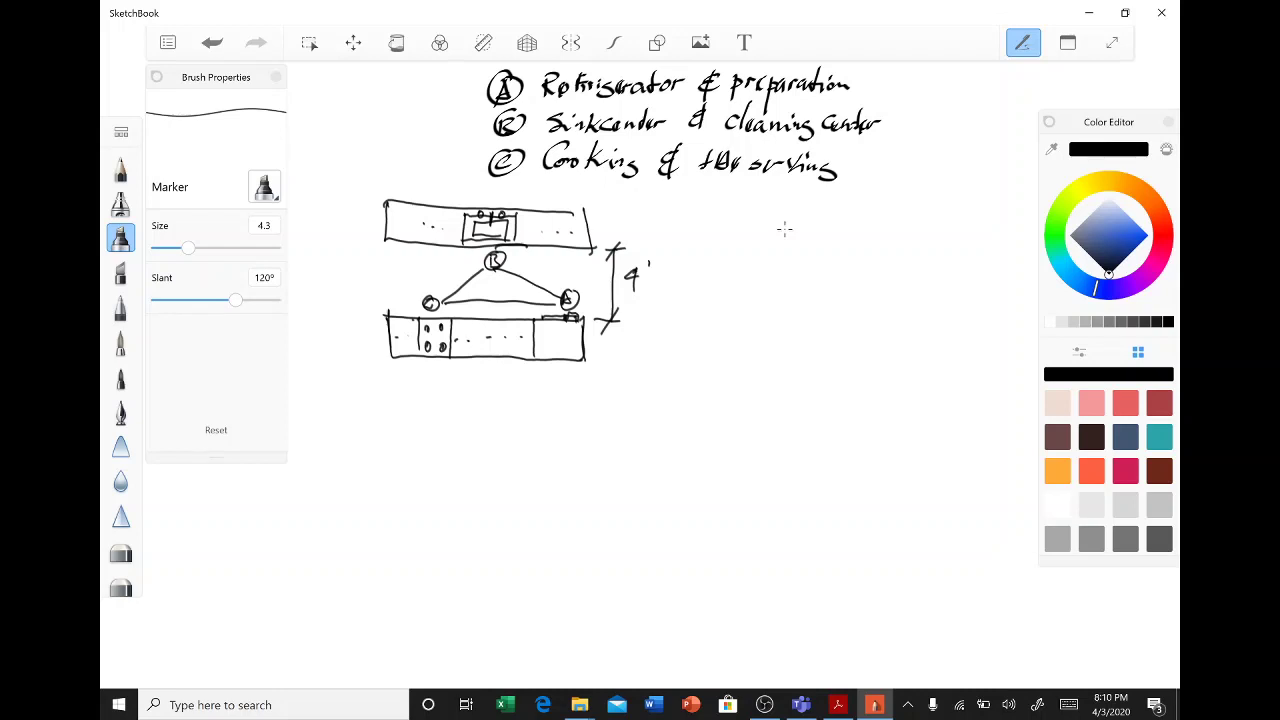
- Draw the long single-wall counter rectangle with a sink box and faucet
{"action": "mouse_move", "coordinate": [372, 434]}
{"action": "left_mouse_down"}
{"action": "mouse_move", "coordinate": [375, 473]}
{"action": "mouse_move", "coordinate": [552, 470]}
{"action": "left_mouse_up"}
{"action": "left_click_drag", "start_coordinate": [374, 431], "coordinate": [576, 427]}
{"action": "left_click_drag", "start_coordinate": [544, 471], "coordinate": [574, 472]}
{"action": "left_click_drag", "start_coordinate": [576, 424], "coordinate": [566, 473]}
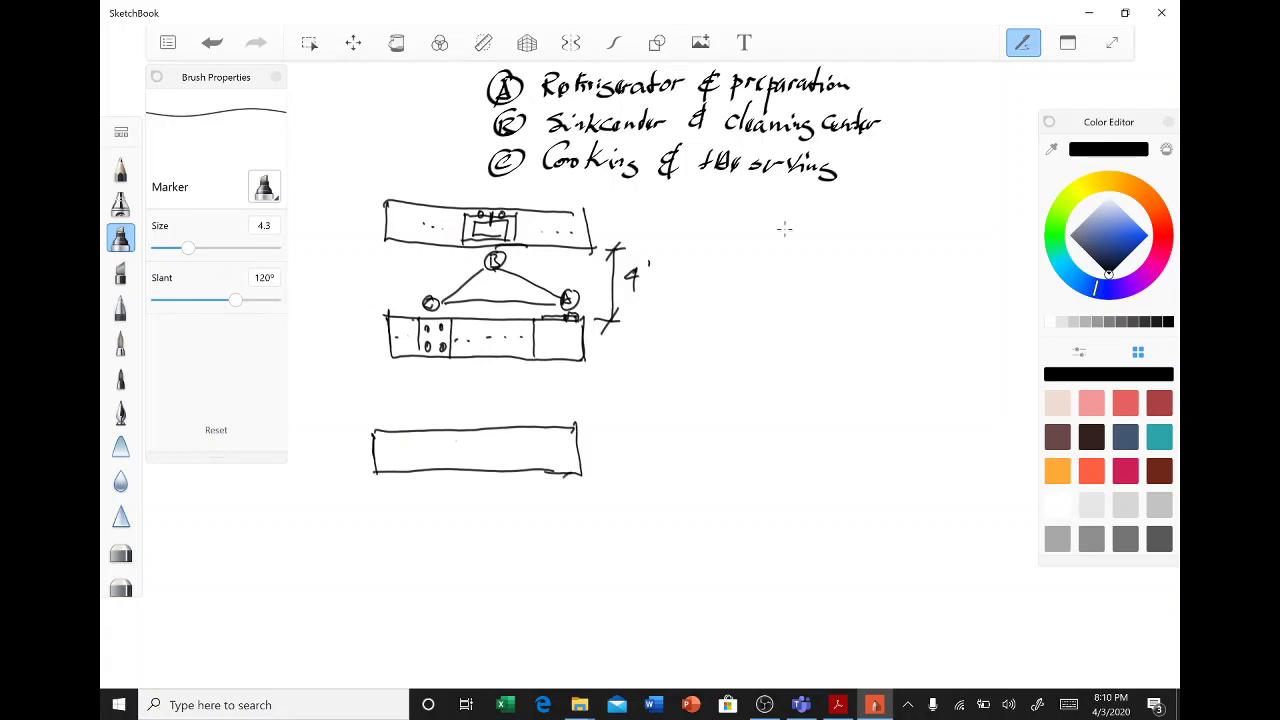
{"action": "mouse_move", "coordinate": [455, 437]}
{"action": "left_mouse_down"}
{"action": "mouse_move", "coordinate": [494, 434]}
{"action": "mouse_move", "coordinate": [497, 468]}
{"action": "mouse_move", "coordinate": [456, 468]}
{"action": "mouse_move", "coordinate": [496, 467]}
{"action": "mouse_move", "coordinate": [478, 446]}
{"action": "left_mouse_up"}
{"action": "mouse_move", "coordinate": [484, 434]}
{"action": "left_mouse_down"}
{"action": "mouse_move", "coordinate": [540, 452]}
{"action": "mouse_move", "coordinate": [541, 472]}
{"action": "mouse_move", "coordinate": [541, 456]}
{"action": "mouse_move", "coordinate": [581, 478]}
{"action": "mouse_move", "coordinate": [567, 500]}
{"action": "left_mouse_up"}
- Add burners at the left end and label the cooking area, sink and fridge C, B and A, circled
{"action": "left_click_drag", "start_coordinate": [554, 500], "coordinate": [570, 498]}
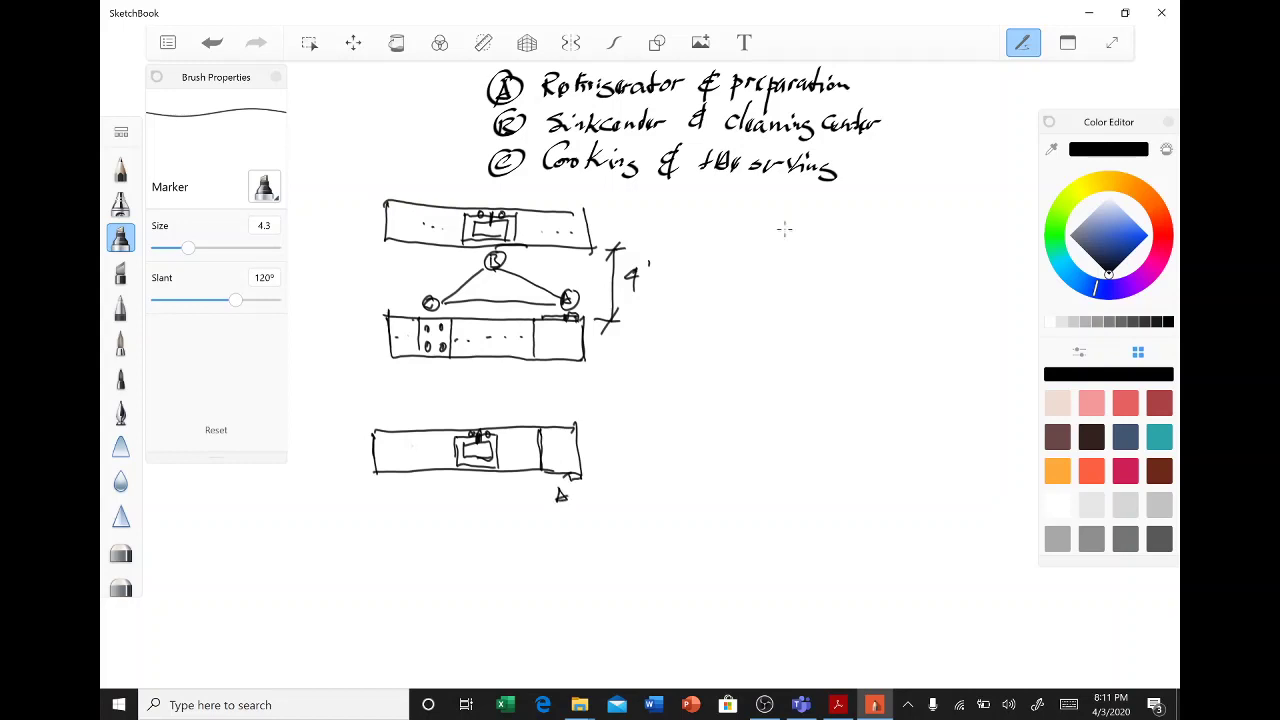
{"action": "mouse_move", "coordinate": [412, 432]}
{"action": "left_mouse_down"}
{"action": "mouse_move", "coordinate": [412, 472]}
{"action": "mouse_move", "coordinate": [380, 466]}
{"action": "mouse_move", "coordinate": [383, 447]}
{"action": "left_mouse_up"}
{"action": "left_click_drag", "start_coordinate": [401, 437], "coordinate": [394, 488]}
{"action": "mouse_move", "coordinate": [476, 480]}
{"action": "left_mouse_down"}
{"action": "mouse_move", "coordinate": [487, 497]}
{"action": "mouse_move", "coordinate": [482, 476]}
{"action": "left_mouse_up"}
{"action": "mouse_move", "coordinate": [398, 474]}
{"action": "left_mouse_down"}
{"action": "mouse_move", "coordinate": [390, 498]}
{"action": "mouse_move", "coordinate": [402, 476]}
{"action": "left_mouse_up"}
{"action": "left_click_drag", "start_coordinate": [570, 480], "coordinate": [566, 481]}
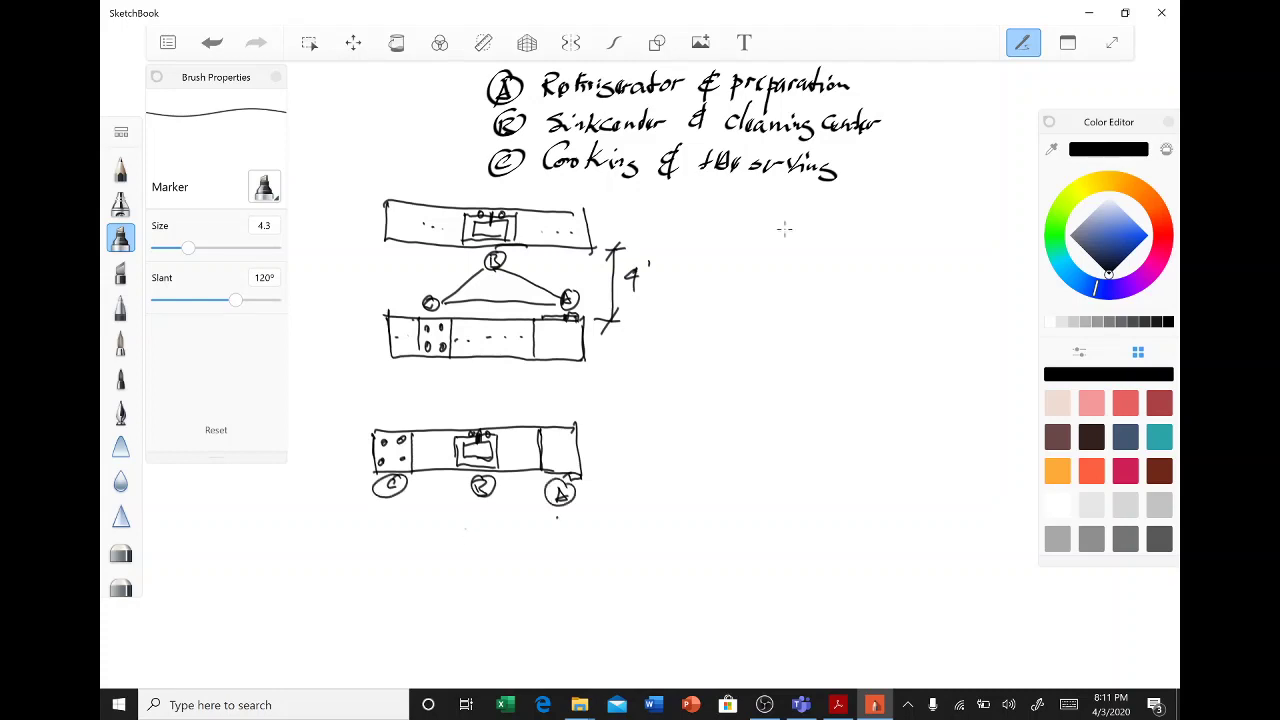
- Draw a length dimension under the counter and a vertical dimension labelled 4'
{"action": "left_click_drag", "start_coordinate": [378, 513], "coordinate": [570, 518]}
{"action": "left_click_drag", "start_coordinate": [474, 512], "coordinate": [474, 521]}
{"action": "mouse_move", "coordinate": [355, 477]}
{"action": "left_mouse_down"}
{"action": "mouse_move", "coordinate": [362, 568]}
{"action": "mouse_move", "coordinate": [378, 567]}
{"action": "left_mouse_up"}
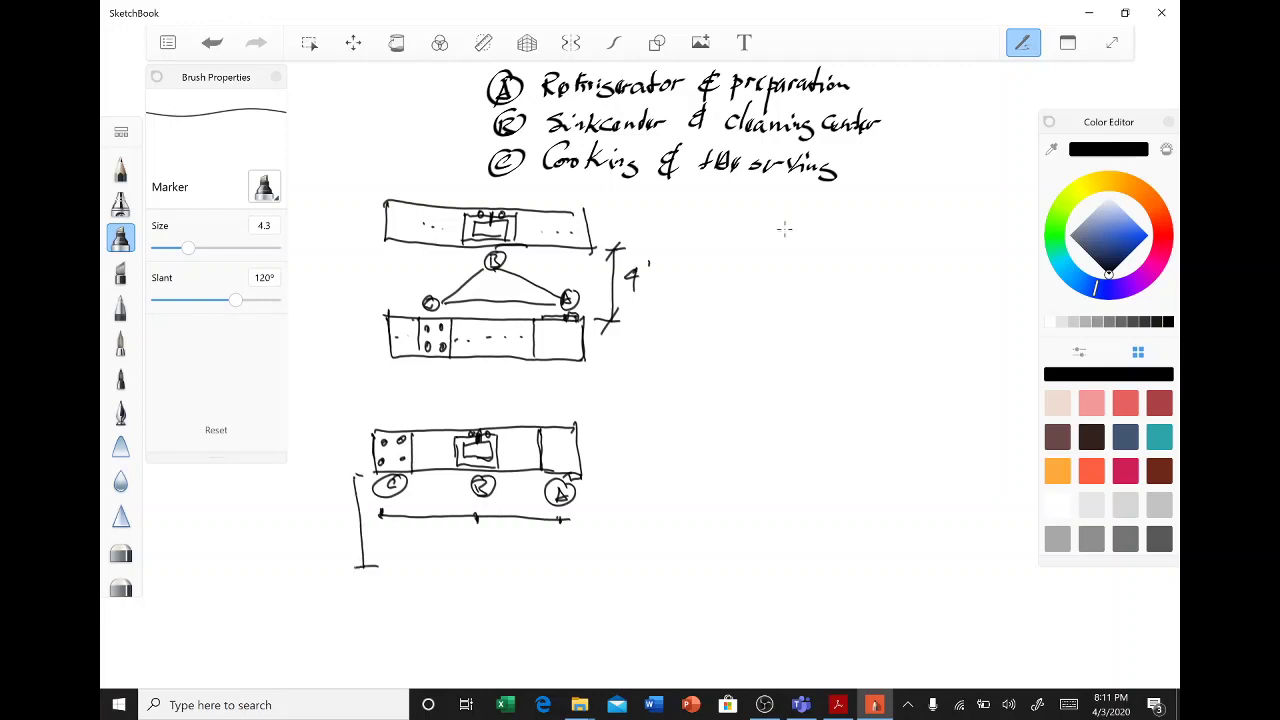
{"action": "left_click_drag", "start_coordinate": [345, 477], "coordinate": [358, 485]}
{"action": "left_click_drag", "start_coordinate": [325, 520], "coordinate": [336, 530]}
{"action": "left_click_drag", "start_coordinate": [330, 518], "coordinate": [330, 546]}
- Draw the U-shaped counter outline to the right
{"action": "mouse_move", "coordinate": [731, 294]}
{"action": "left_mouse_down"}
{"action": "mouse_move", "coordinate": [731, 397]}
{"action": "mouse_move", "coordinate": [767, 393]}
{"action": "mouse_move", "coordinate": [766, 316]}
{"action": "left_mouse_up"}
{"action": "mouse_move", "coordinate": [732, 268]}
{"action": "left_mouse_down"}
{"action": "mouse_move", "coordinate": [734, 340]}
{"action": "mouse_move", "coordinate": [864, 260]}
{"action": "mouse_move", "coordinate": [888, 260]}
{"action": "left_mouse_up"}
{"action": "mouse_move", "coordinate": [765, 289]}
{"action": "left_mouse_down"}
{"action": "mouse_move", "coordinate": [765, 334]}
{"action": "mouse_move", "coordinate": [865, 298]}
{"action": "mouse_move", "coordinate": [870, 401]}
{"action": "left_mouse_up"}
{"action": "left_click_drag", "start_coordinate": [884, 260], "coordinate": [910, 390]}
{"action": "mouse_move", "coordinate": [874, 304]}
{"action": "left_mouse_down"}
{"action": "mouse_move", "coordinate": [872, 392]}
{"action": "mouse_move", "coordinate": [906, 395]}
{"action": "mouse_move", "coordinate": [894, 402]}
{"action": "mouse_move", "coordinate": [868, 348]}
{"action": "mouse_move", "coordinate": [906, 398]}
{"action": "left_mouse_up"}
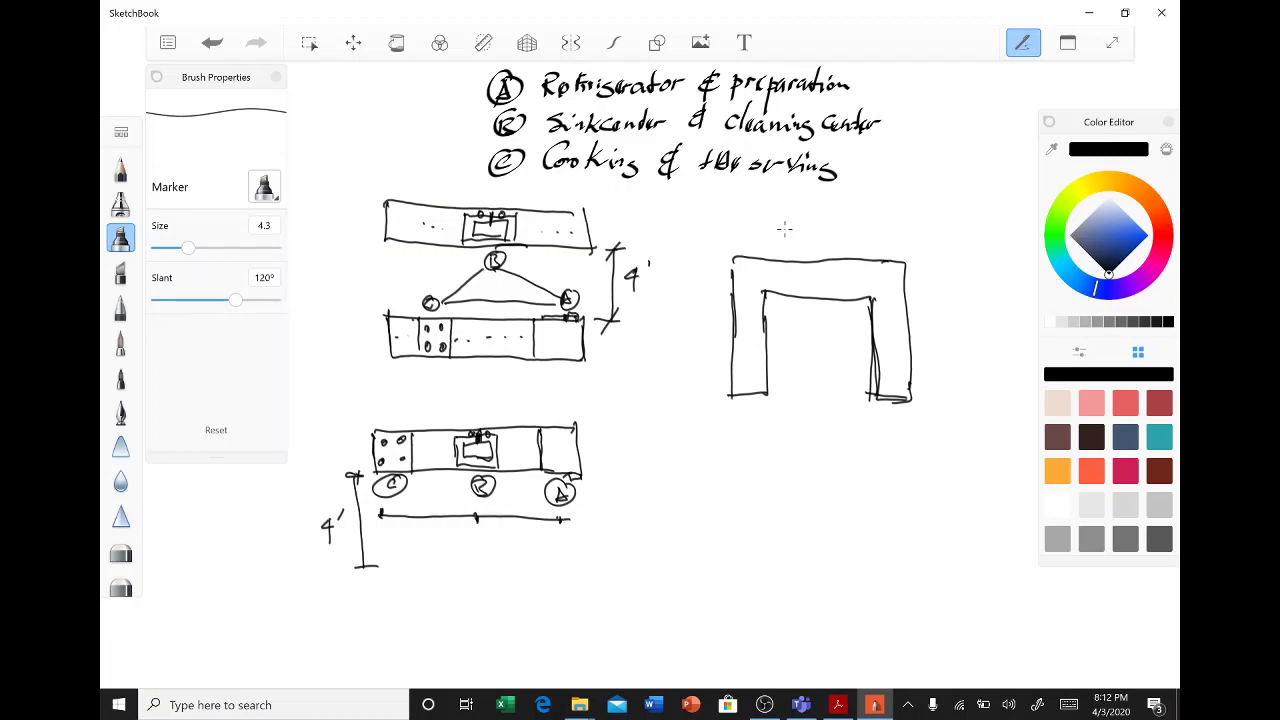
- Add a sink with faucet on the top run, burners on the left arm, and a fridge section labelled A
{"action": "left_click_drag", "start_coordinate": [789, 264], "coordinate": [787, 296]}
{"action": "mouse_move", "coordinate": [845, 262]}
{"action": "left_mouse_down"}
{"action": "mouse_move", "coordinate": [845, 296]}
{"action": "mouse_move", "coordinate": [795, 296]}
{"action": "mouse_move", "coordinate": [838, 294]}
{"action": "mouse_move", "coordinate": [816, 282]}
{"action": "mouse_move", "coordinate": [828, 276]}
{"action": "left_mouse_up"}
{"action": "left_click_drag", "start_coordinate": [801, 264], "coordinate": [801, 276]}
{"action": "left_click_drag", "start_coordinate": [740, 311], "coordinate": [768, 311]}
{"action": "mouse_move", "coordinate": [731, 354]}
{"action": "left_mouse_down"}
{"action": "mouse_move", "coordinate": [769, 354]}
{"action": "mouse_move", "coordinate": [744, 347]}
{"action": "mouse_move", "coordinate": [759, 348]}
{"action": "mouse_move", "coordinate": [742, 322]}
{"action": "mouse_move", "coordinate": [754, 320]}
{"action": "left_mouse_up"}
{"action": "left_click_drag", "start_coordinate": [876, 364], "coordinate": [915, 364]}
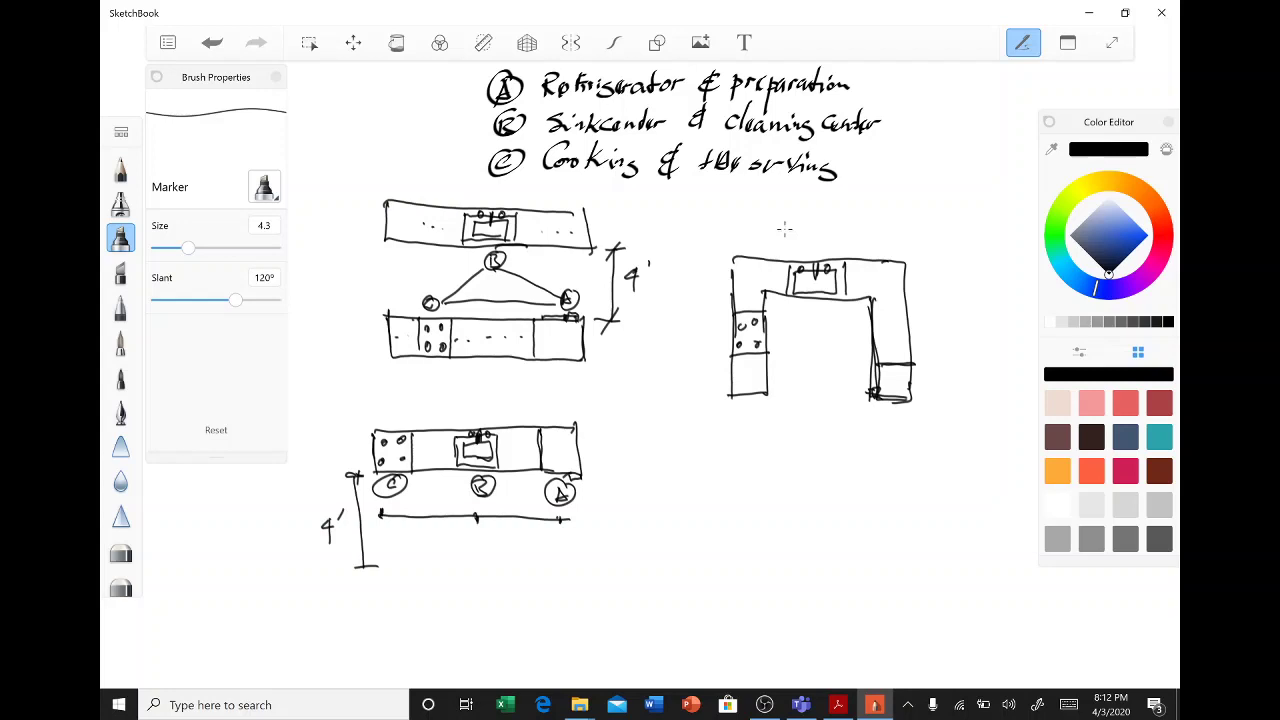
{"action": "mouse_move", "coordinate": [852, 384]}
{"action": "left_mouse_down"}
{"action": "mouse_move", "coordinate": [853, 402]}
{"action": "mouse_move", "coordinate": [863, 396]}
{"action": "left_mouse_up"}
- Label the sink B, draw a round table inside the U with a 60 diameter, and add a 5' width dimension
{"action": "mouse_move", "coordinate": [806, 308]}
{"action": "left_mouse_down"}
{"action": "mouse_move", "coordinate": [812, 320]}
{"action": "mouse_move", "coordinate": [777, 345]}
{"action": "mouse_move", "coordinate": [812, 301]}
{"action": "left_mouse_up"}
{"action": "mouse_move", "coordinate": [808, 322]}
{"action": "left_mouse_down"}
{"action": "mouse_move", "coordinate": [782, 380]}
{"action": "mouse_move", "coordinate": [856, 366]}
{"action": "mouse_move", "coordinate": [815, 318]}
{"action": "left_mouse_up"}
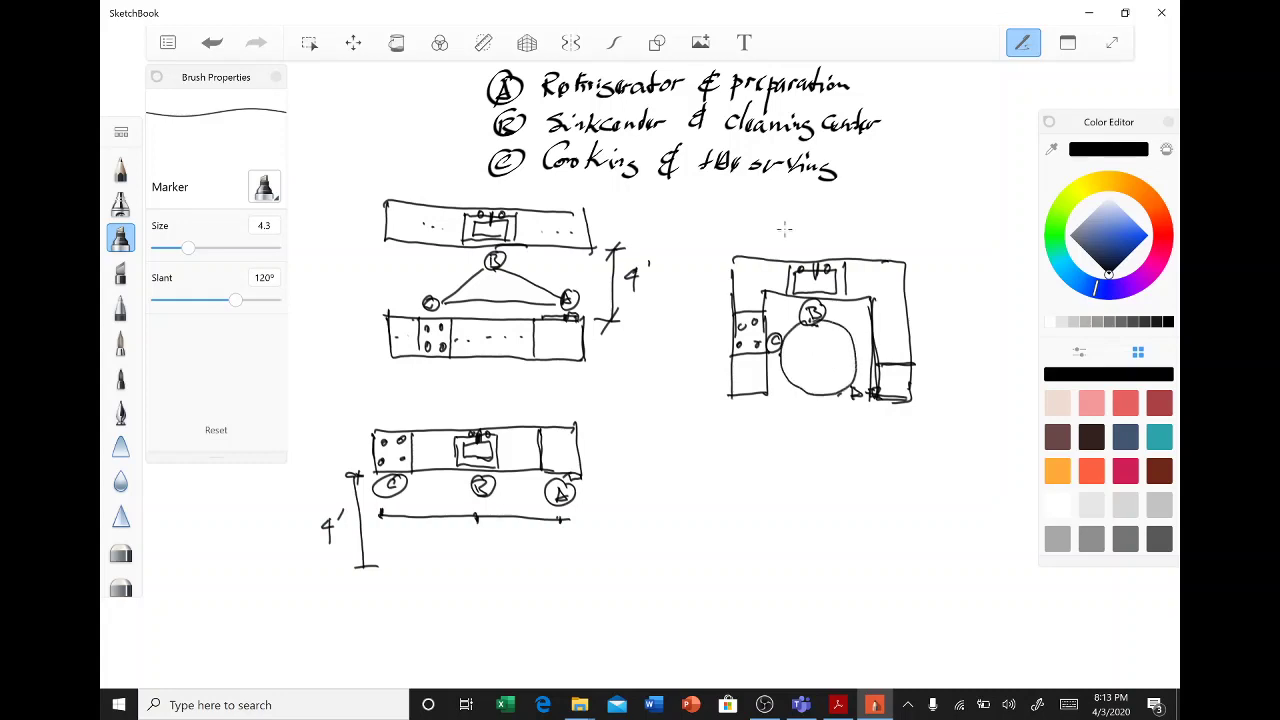
{"action": "mouse_move", "coordinate": [766, 408]}
{"action": "left_mouse_down"}
{"action": "mouse_move", "coordinate": [766, 428]}
{"action": "mouse_move", "coordinate": [874, 436]}
{"action": "left_mouse_up"}
{"action": "mouse_move", "coordinate": [781, 415]}
{"action": "left_mouse_down"}
{"action": "mouse_move", "coordinate": [758, 432]}
{"action": "mouse_move", "coordinate": [839, 449]}
{"action": "left_mouse_up"}
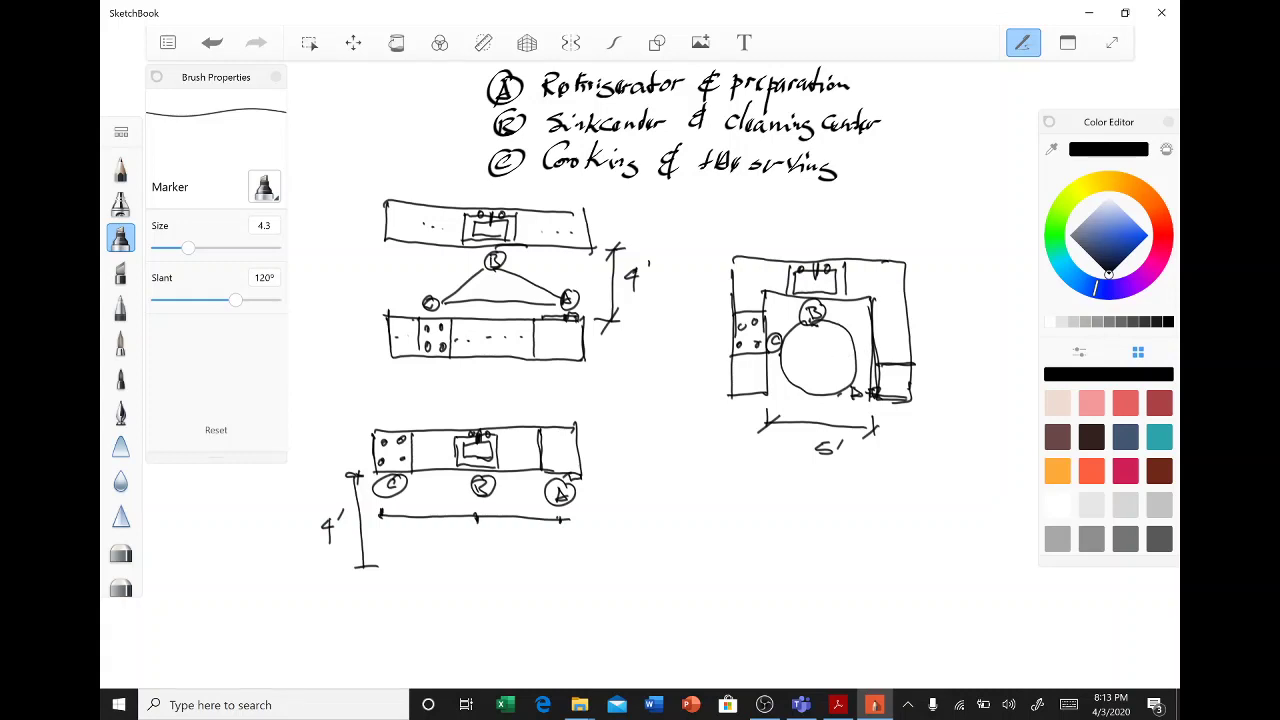
{"action": "mouse_move", "coordinate": [790, 356]}
{"action": "left_mouse_down"}
{"action": "mouse_move", "coordinate": [853, 355]}
{"action": "mouse_move", "coordinate": [812, 349]}
{"action": "left_mouse_up"}
{"action": "left_click_drag", "start_coordinate": [823, 342], "coordinate": [822, 343]}
- Draw the L-shaped counter outline below the U-shape
{"action": "mouse_move", "coordinate": [783, 486]}
{"action": "left_mouse_down"}
{"action": "mouse_move", "coordinate": [787, 524]}
{"action": "mouse_move", "coordinate": [830, 526]}
{"action": "mouse_move", "coordinate": [832, 490]}
{"action": "mouse_move", "coordinate": [902, 491]}
{"action": "left_mouse_up"}
{"action": "mouse_move", "coordinate": [829, 526]}
{"action": "left_mouse_down"}
{"action": "mouse_move", "coordinate": [886, 527]}
{"action": "mouse_move", "coordinate": [892, 642]}
{"action": "left_mouse_up"}
{"action": "left_click_drag", "start_coordinate": [887, 519], "coordinate": [897, 645]}
{"action": "left_click_drag", "start_coordinate": [893, 490], "coordinate": [935, 490]}
{"action": "mouse_move", "coordinate": [936, 491]}
{"action": "left_mouse_down"}
{"action": "mouse_move", "coordinate": [935, 525]}
{"action": "mouse_move", "coordinate": [937, 649]}
{"action": "mouse_move", "coordinate": [900, 651]}
{"action": "mouse_move", "coordinate": [941, 651]}
{"action": "left_mouse_up"}
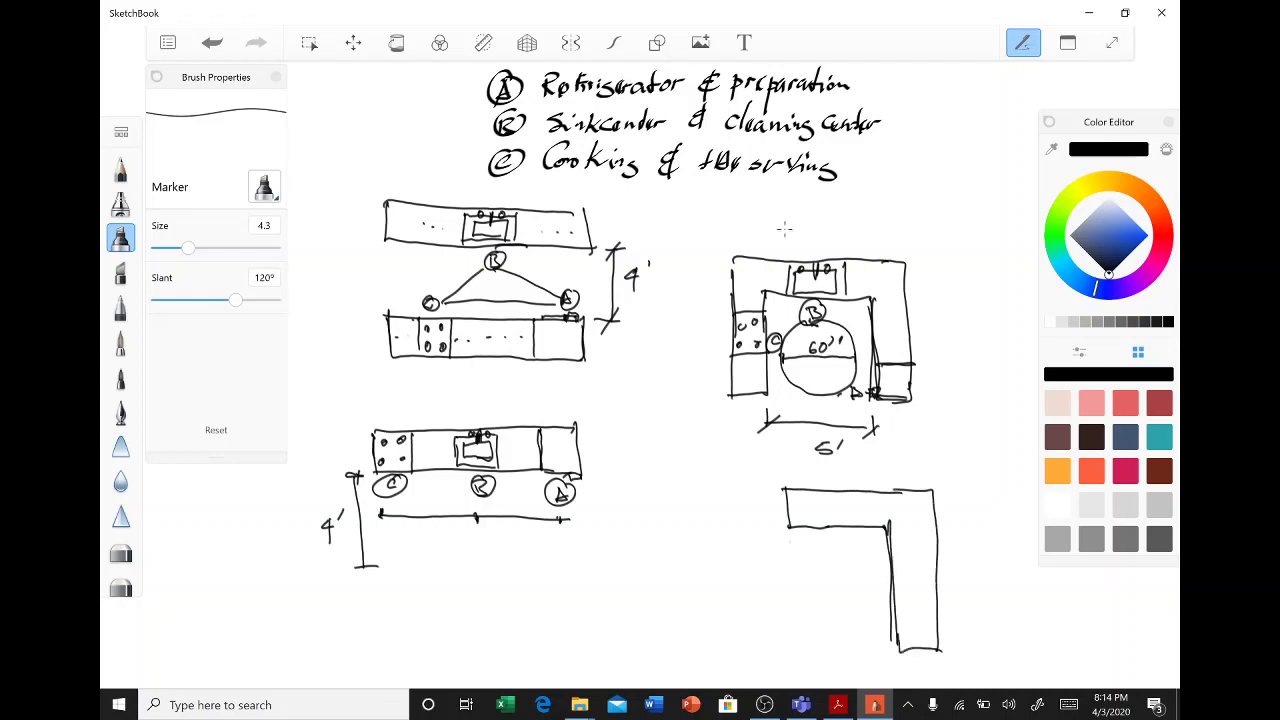
- Add a width dimension under the L-counter labelled 5'
{"action": "left_click_drag", "start_coordinate": [800, 613], "coordinate": [801, 639]}
{"action": "left_click_drag", "start_coordinate": [872, 658], "coordinate": [896, 652]}
{"action": "left_click_drag", "start_coordinate": [799, 652], "coordinate": [797, 667]}
{"action": "left_click_drag", "start_coordinate": [896, 650], "coordinate": [886, 665]}
{"action": "mouse_move", "coordinate": [810, 650]}
{"action": "left_mouse_down"}
{"action": "mouse_move", "coordinate": [800, 660]}
{"action": "mouse_move", "coordinate": [866, 675]}
{"action": "left_mouse_up"}
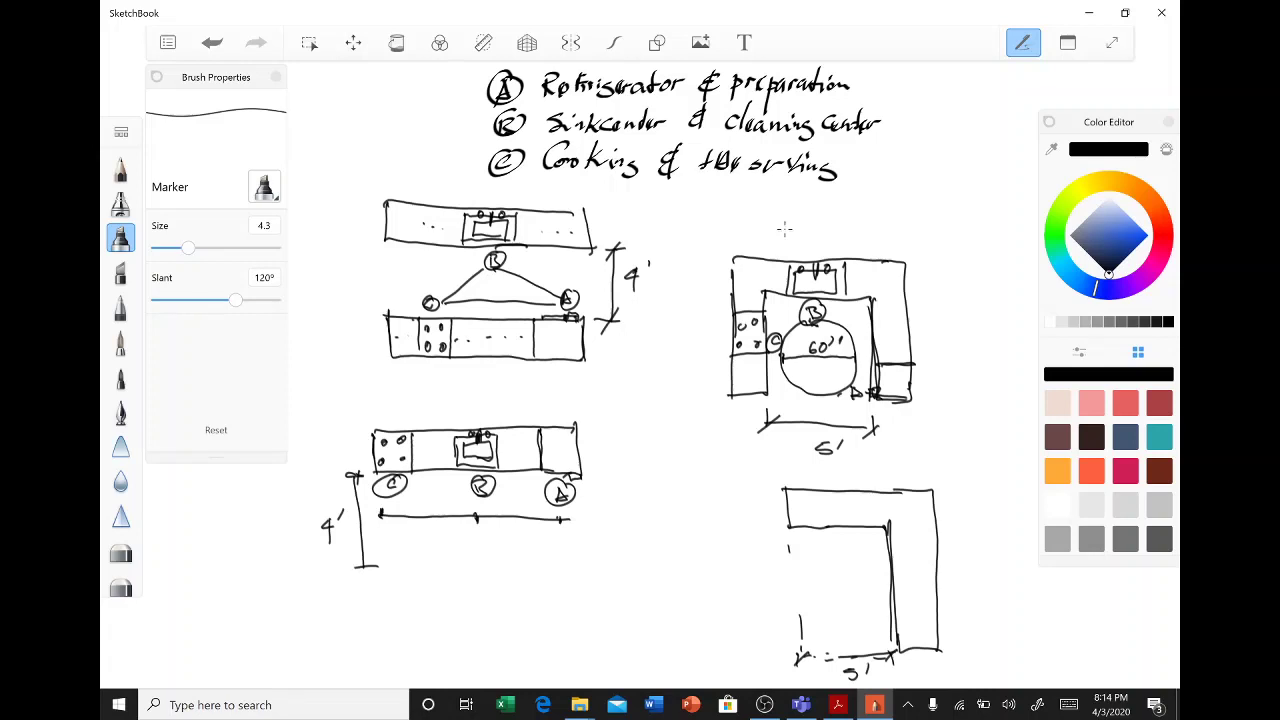
- Divide the counter into burner, sink and fridge sections, drawing the fridge and sink boxes
{"action": "mouse_move", "coordinate": [831, 493]}
{"action": "left_mouse_down"}
{"action": "mouse_move", "coordinate": [831, 527]}
{"action": "mouse_move", "coordinate": [871, 495]}
{"action": "mouse_move", "coordinate": [872, 524]}
{"action": "mouse_move", "coordinate": [938, 552]}
{"action": "left_mouse_up"}
{"action": "mouse_move", "coordinate": [893, 595]}
{"action": "left_mouse_down"}
{"action": "mouse_move", "coordinate": [934, 595]}
{"action": "mouse_move", "coordinate": [936, 554]}
{"action": "left_mouse_up"}
{"action": "mouse_move", "coordinate": [890, 625]}
{"action": "left_mouse_down"}
{"action": "mouse_move", "coordinate": [940, 625]}
{"action": "mouse_move", "coordinate": [901, 662]}
{"action": "mouse_move", "coordinate": [934, 669]}
{"action": "mouse_move", "coordinate": [937, 636]}
{"action": "mouse_move", "coordinate": [896, 675]}
{"action": "left_mouse_up"}
{"action": "mouse_move", "coordinate": [902, 556]}
{"action": "left_mouse_down"}
{"action": "mouse_move", "coordinate": [901, 593]}
{"action": "mouse_move", "coordinate": [920, 562]}
{"action": "left_mouse_up"}
{"action": "left_click_drag", "start_coordinate": [922, 562], "coordinate": [928, 586]}
{"action": "mouse_move", "coordinate": [916, 571]}
{"action": "left_mouse_down"}
{"action": "mouse_move", "coordinate": [940, 571]}
{"action": "mouse_move", "coordinate": [930, 584]}
{"action": "left_mouse_up"}
- Add a burner and sink faucet, then sketch the work triangle between the three centres
{"action": "left_click_drag", "start_coordinate": [843, 498], "coordinate": [866, 514]}
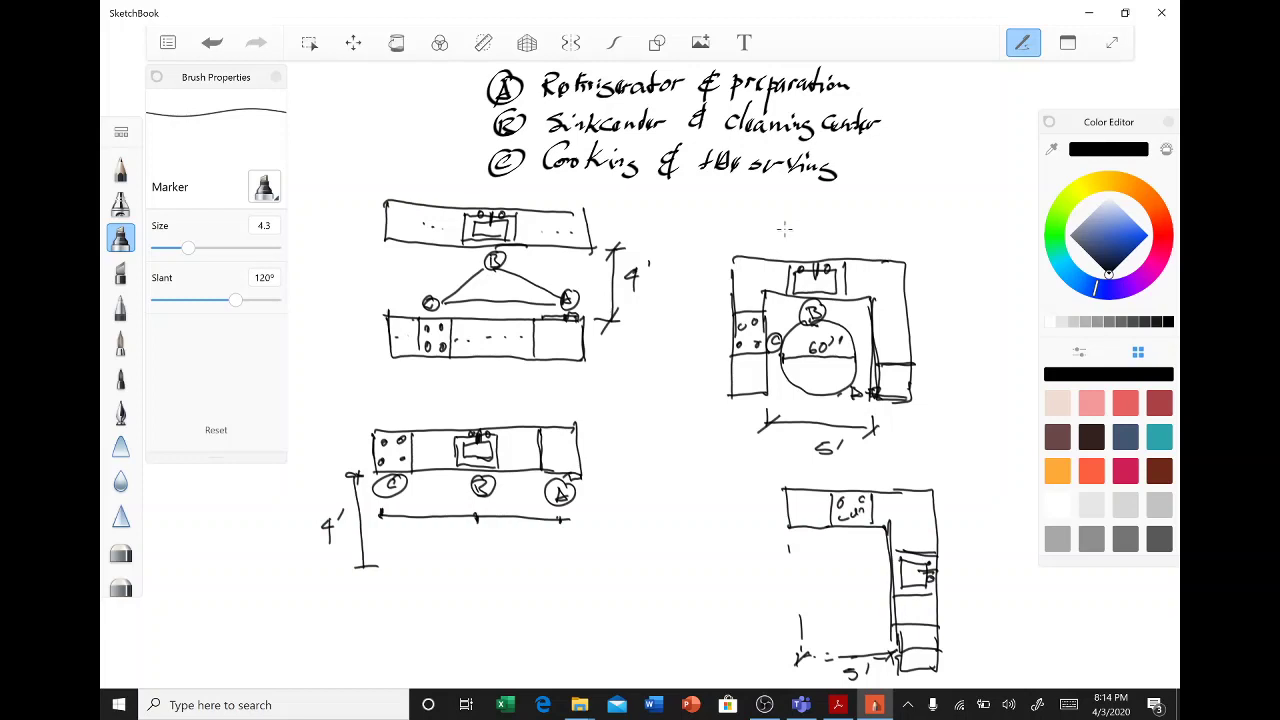
{"action": "left_click_drag", "start_coordinate": [879, 566], "coordinate": [880, 630]}
{"action": "mouse_move", "coordinate": [840, 542]}
{"action": "left_mouse_down"}
{"action": "mouse_move", "coordinate": [880, 568]}
{"action": "mouse_move", "coordinate": [881, 634]}
{"action": "left_mouse_up"}
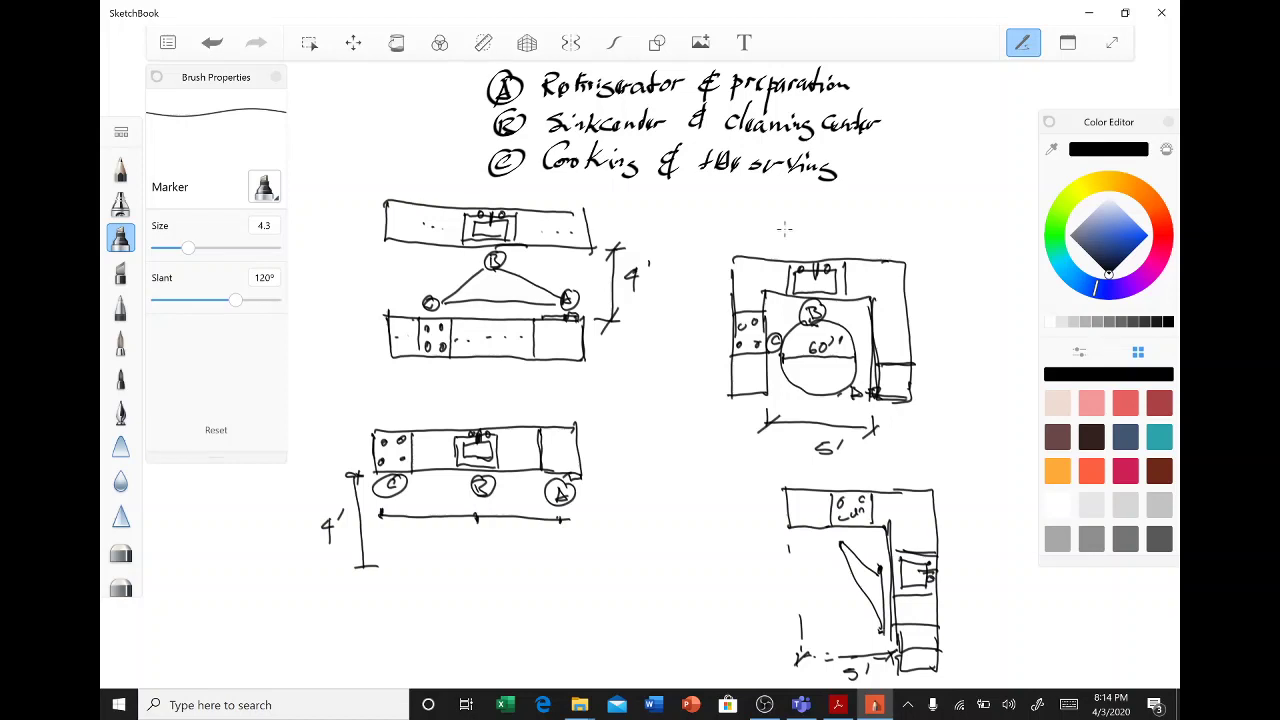